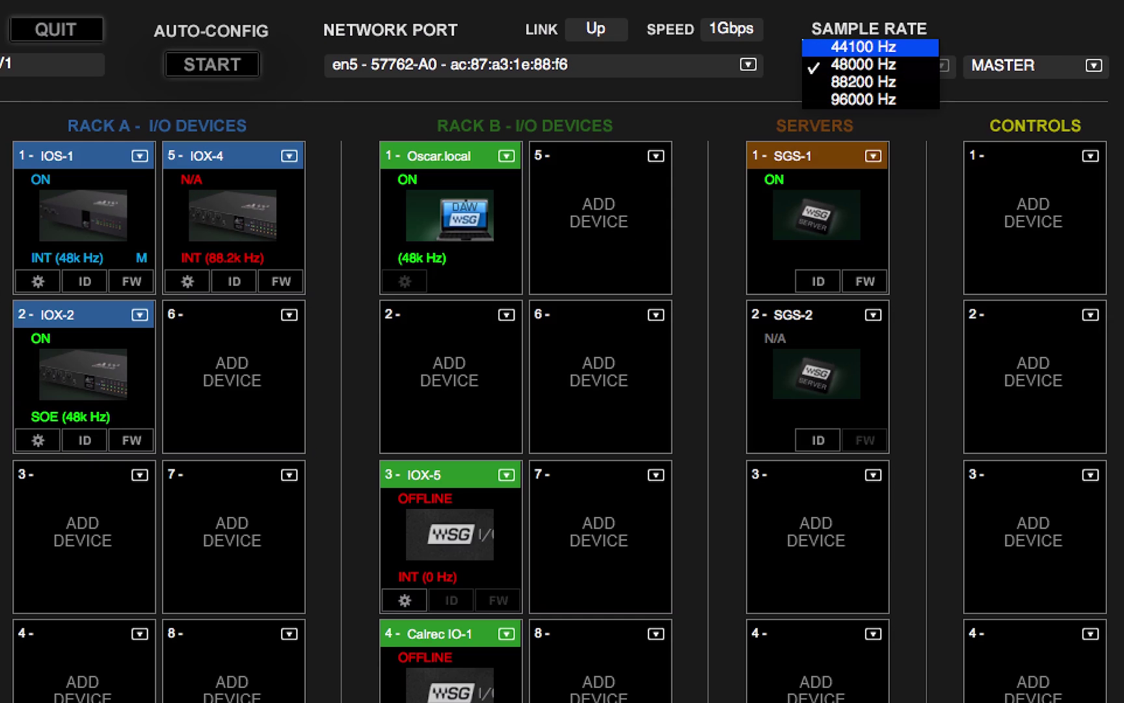
# Set the system sample rate to 44100 Hz.
pyautogui.click(863, 47)
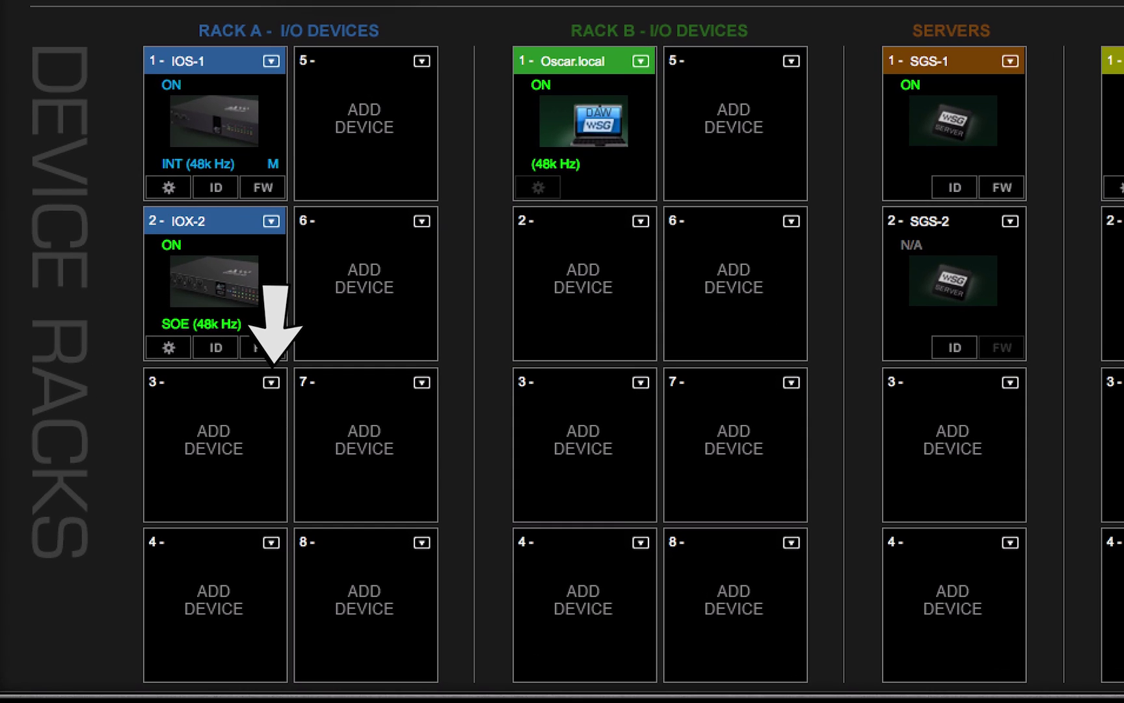
# Add the network device IOX-4 to slot 3 of Rack A.
pyautogui.click(271, 382)
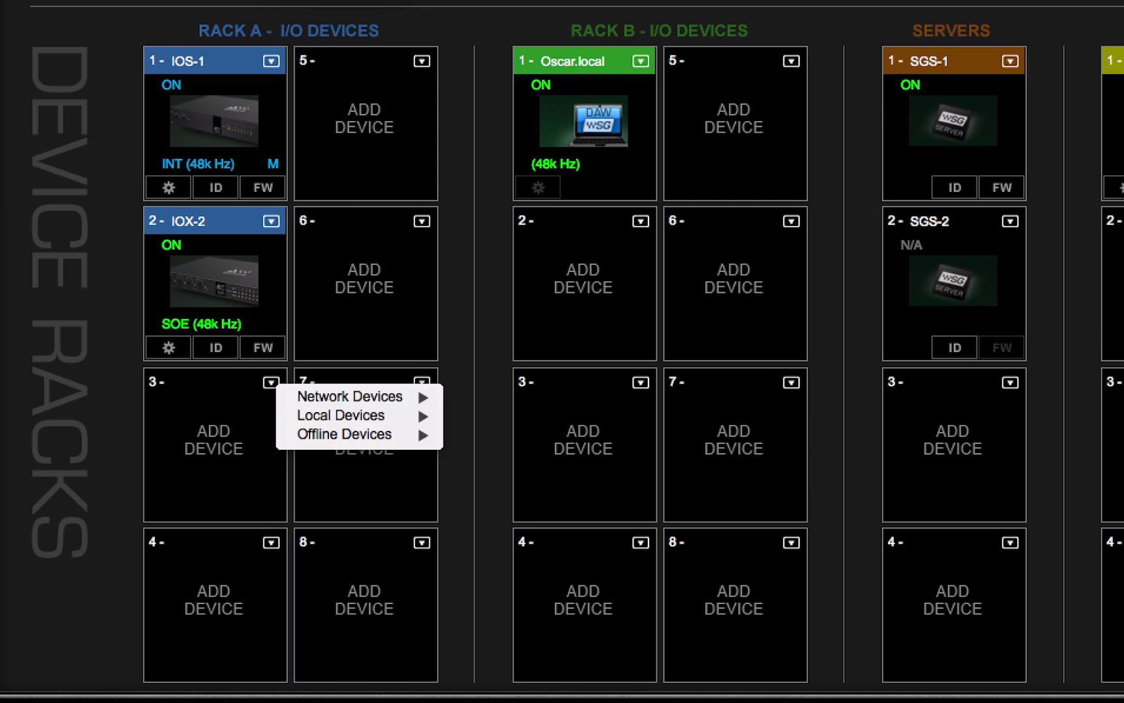
pyautogui.moveTo(358, 396)
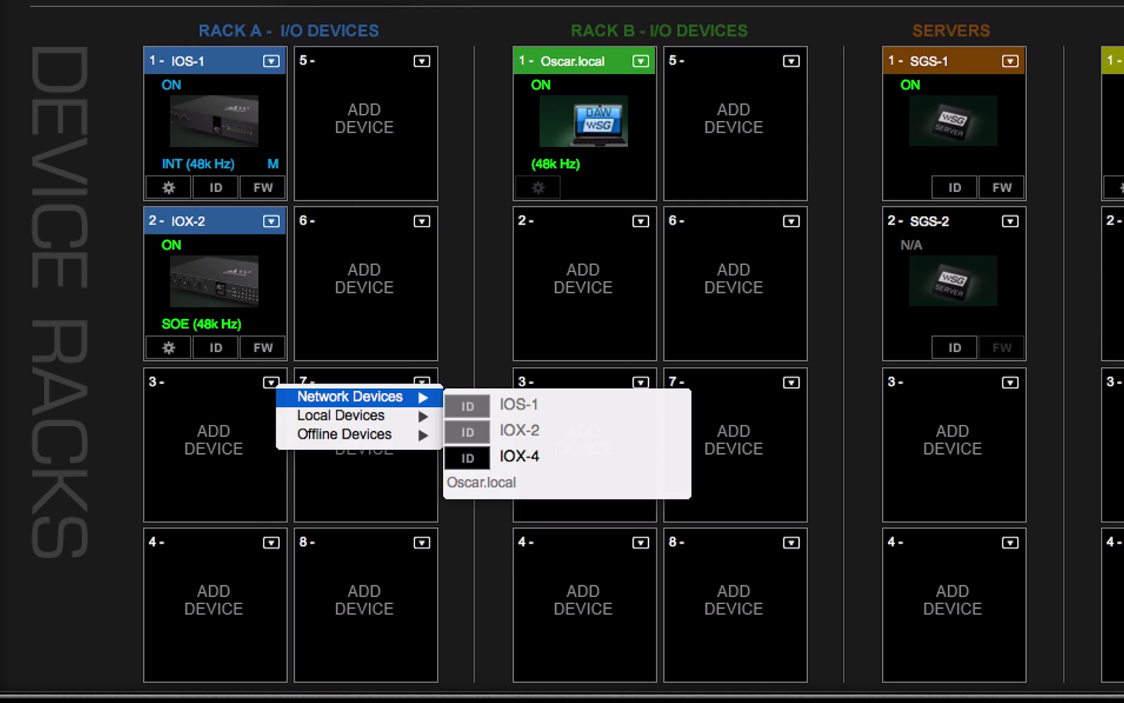
pyautogui.moveTo(340, 415)
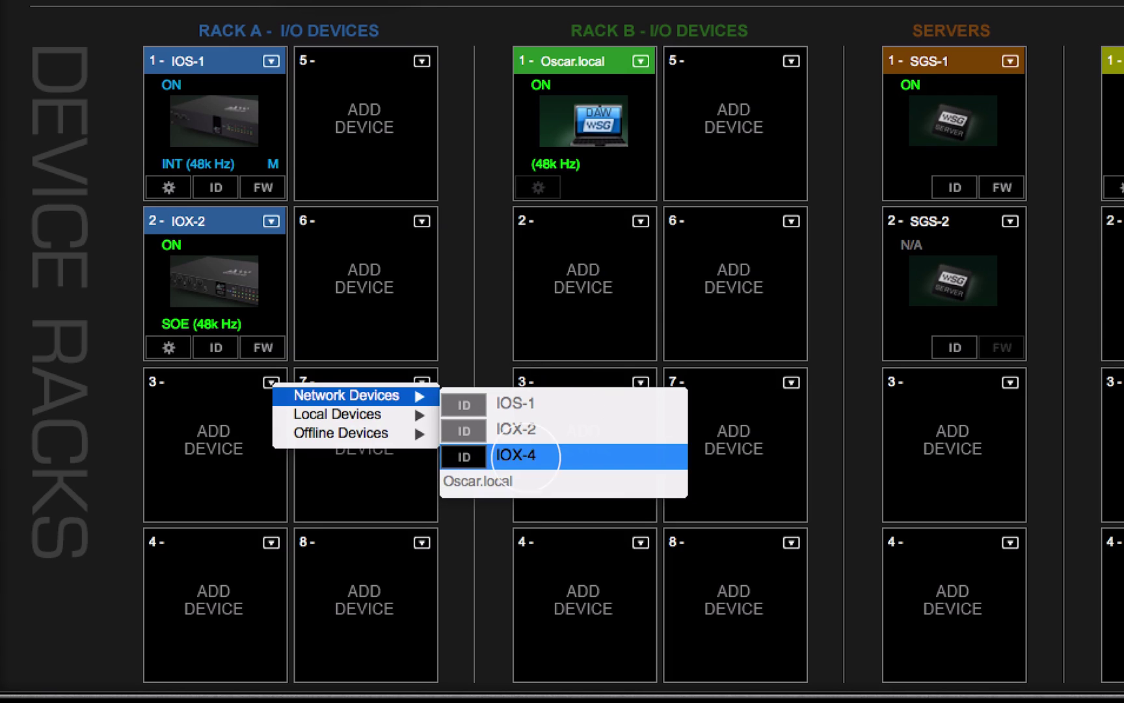
pyautogui.click(516, 454)
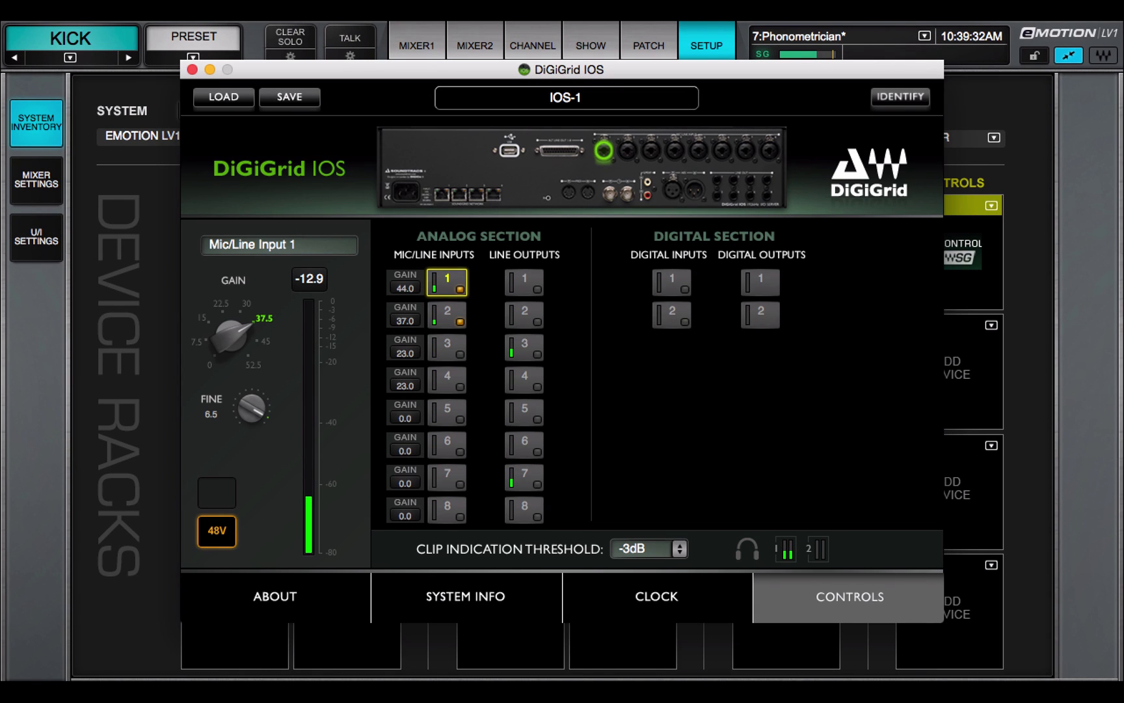
# Show the clock settings of the IOS-1 interface and trigger identification of that device from Rack A.
pyautogui.click(656, 596)
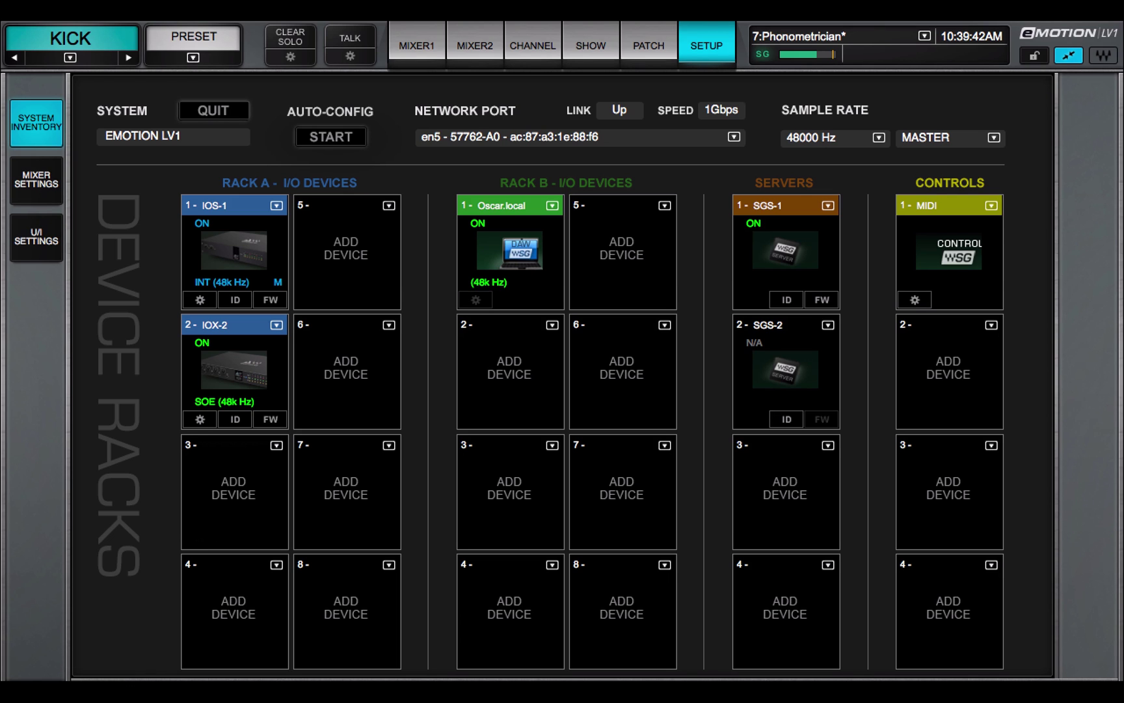
pyautogui.click(235, 300)
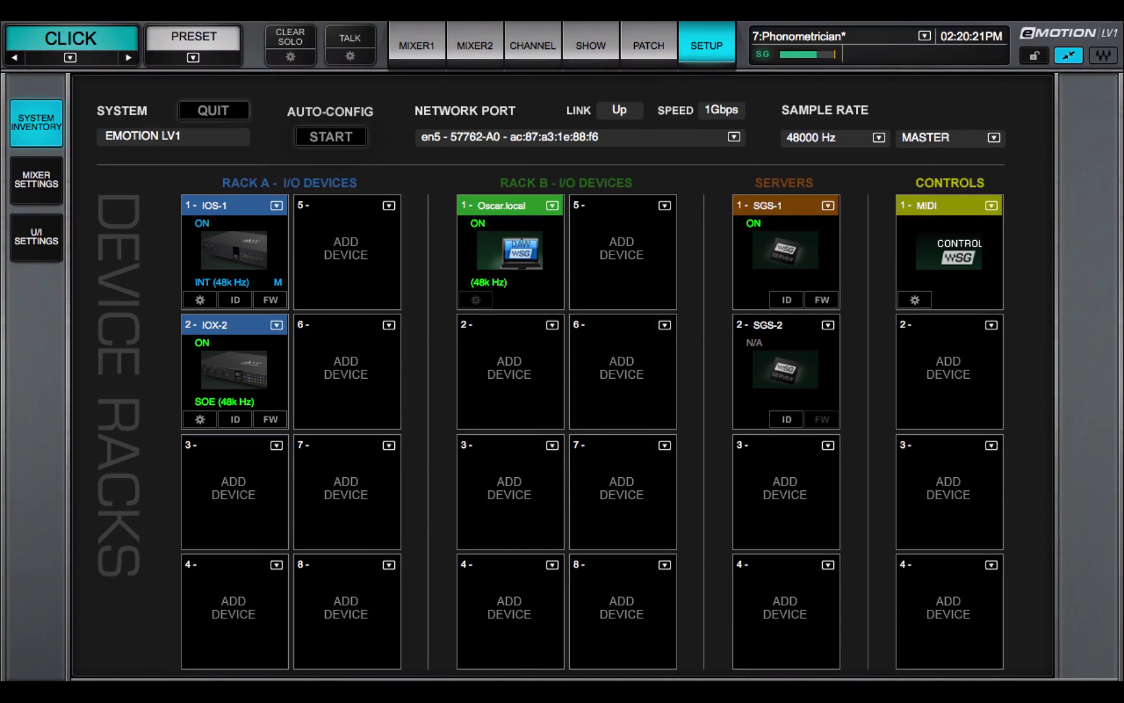
# Assign the network device IOX-4 to the empty slot 3 of Rack A and start its firmware update.
pyautogui.click(277, 445)
pyautogui.moveTo(333, 456)
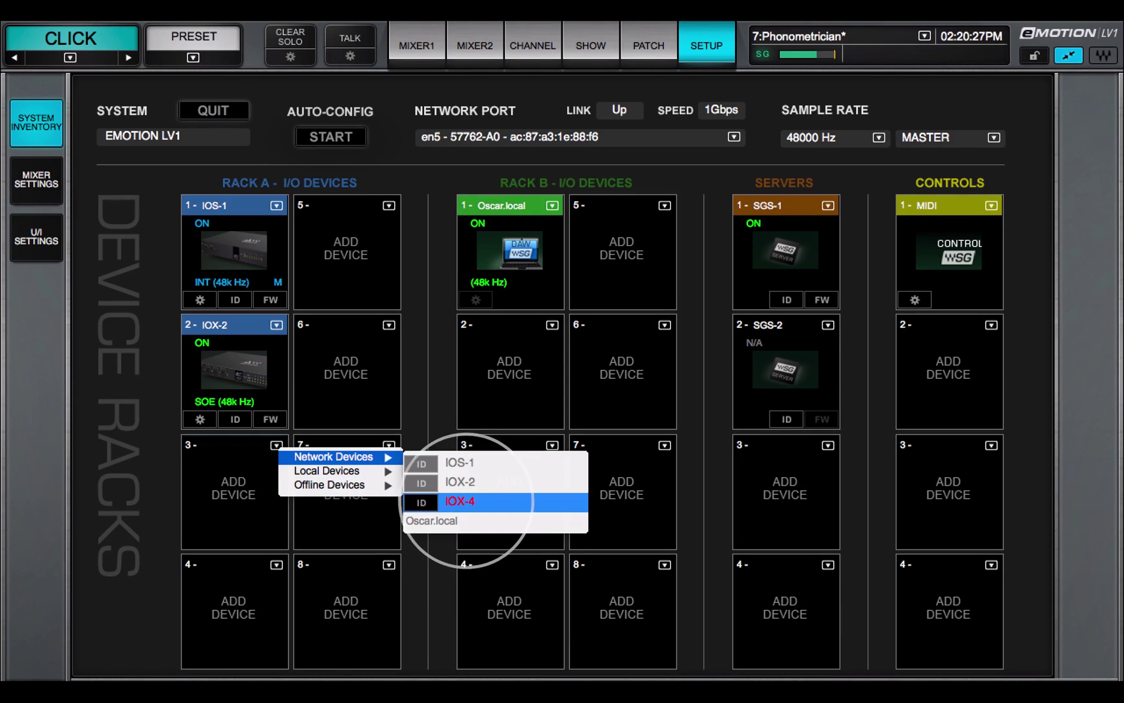
pyautogui.click(469, 500)
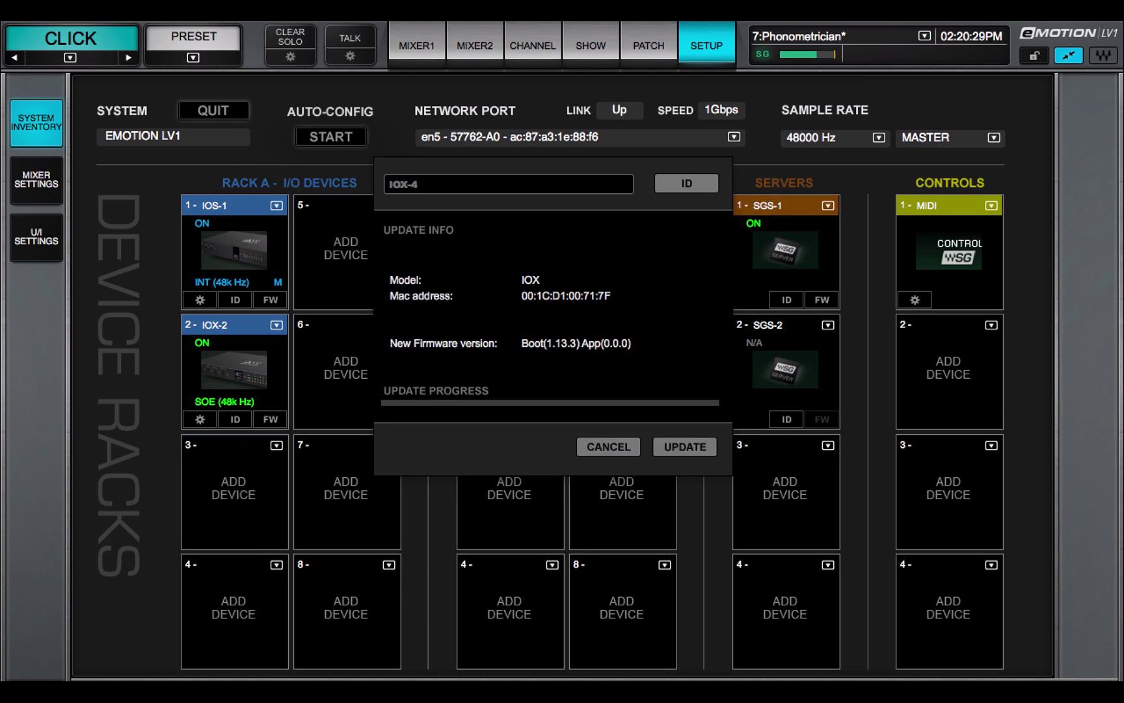
pyautogui.click(683, 447)
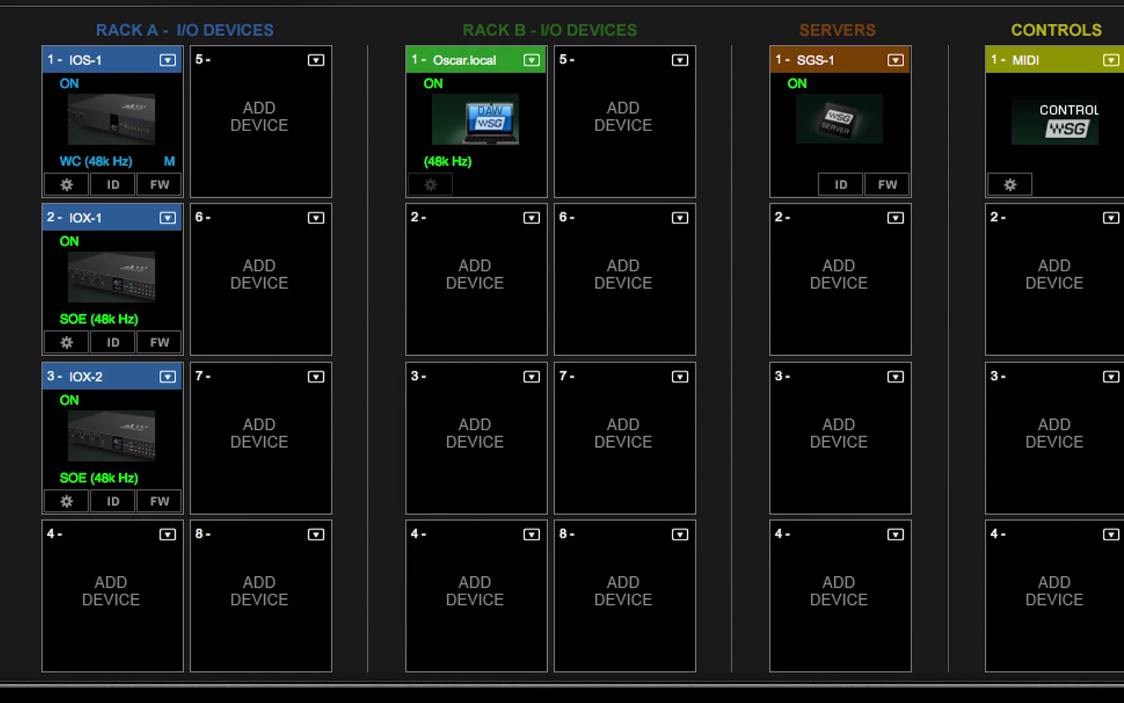
# Make IOX-1 in slot 2 of Rack A the master device.
pyautogui.click(167, 218)
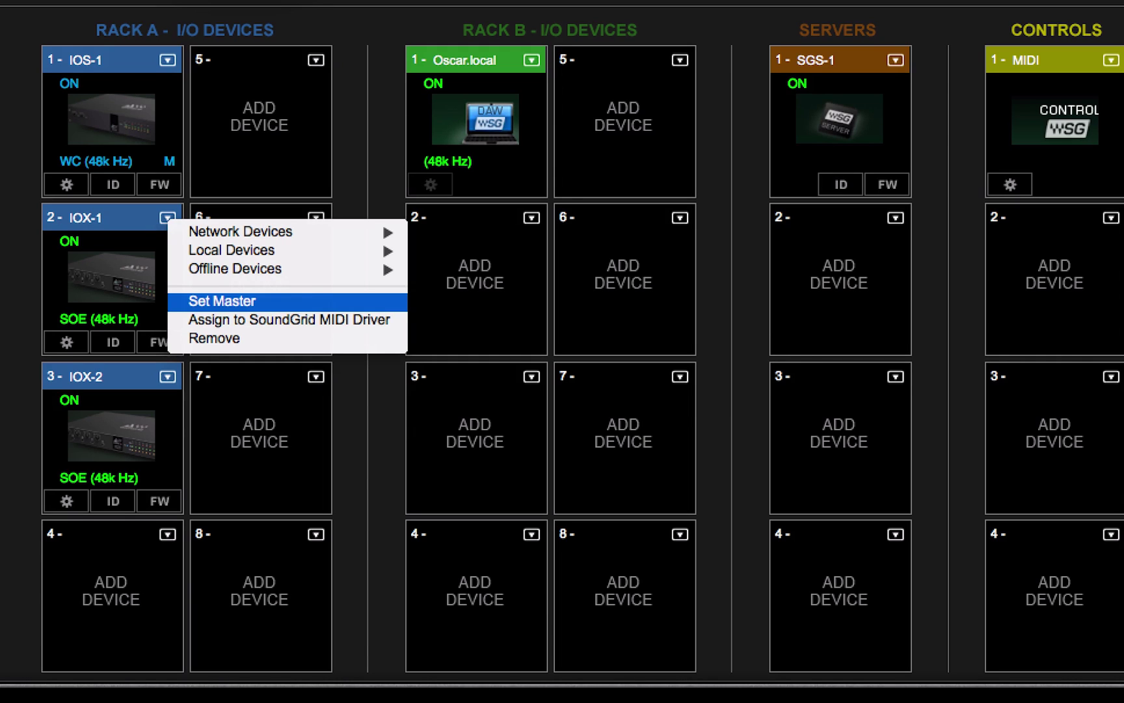
pyautogui.click(221, 301)
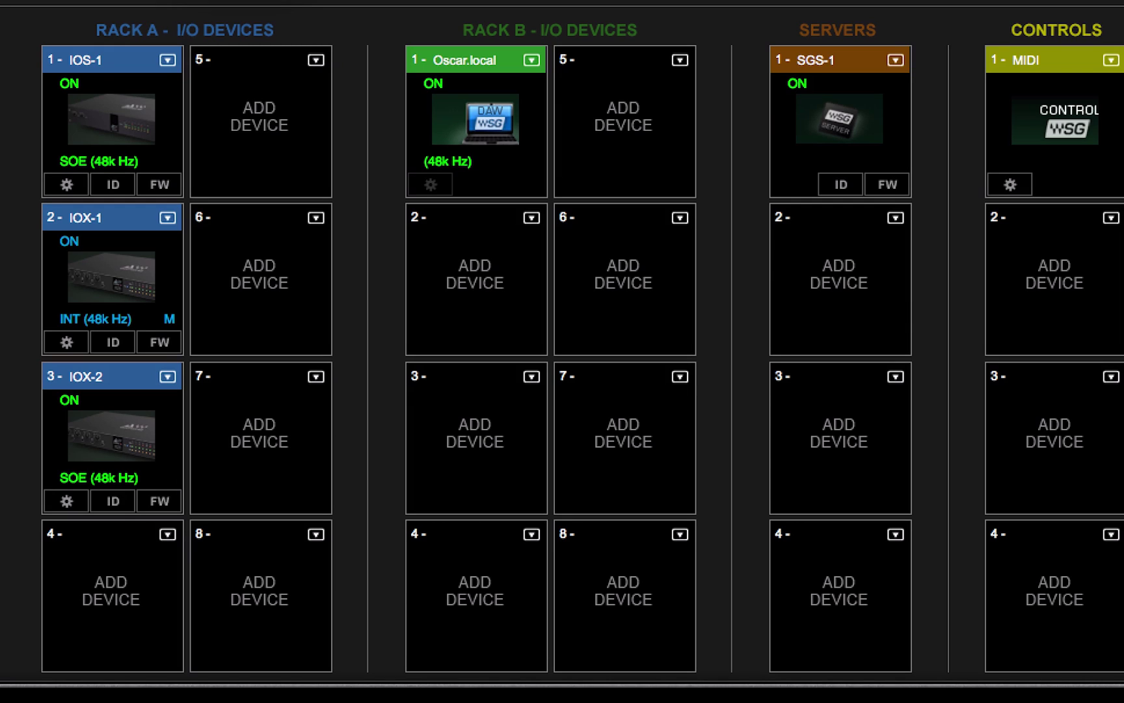
# Assign IOS-1 to the SoundGrid MIDI Driver and set the show control MIDI input port to Waves SoundGrid SG Device I/O.
pyautogui.click(167, 60)
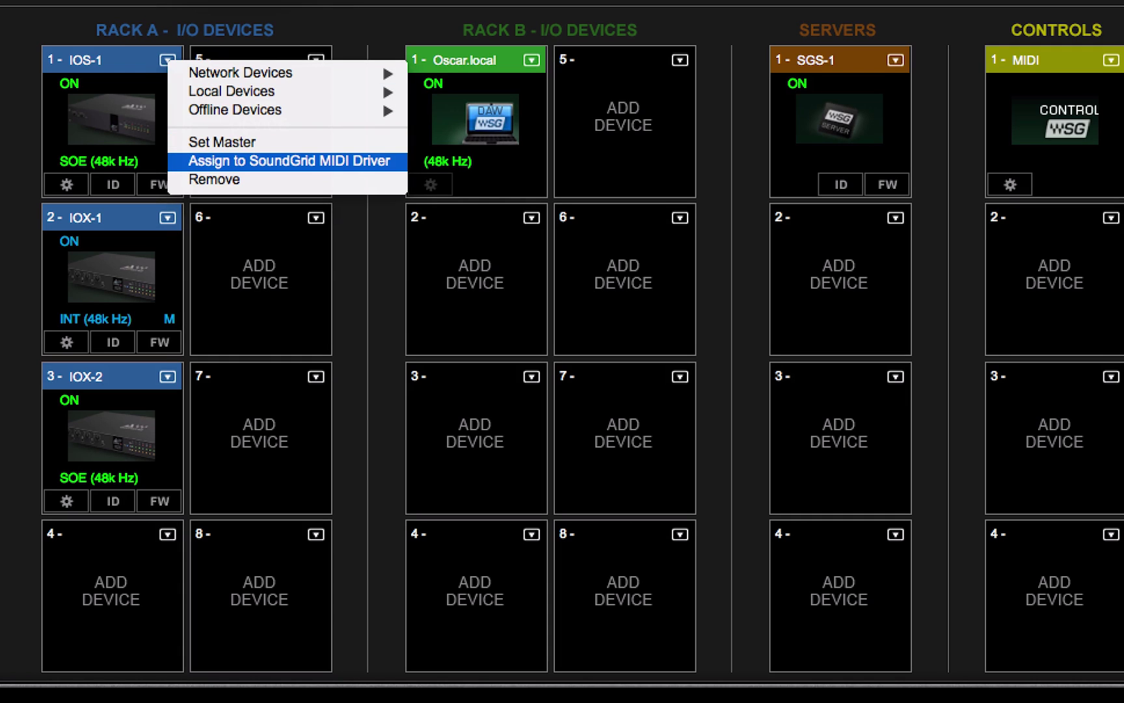
pyautogui.click(238, 161)
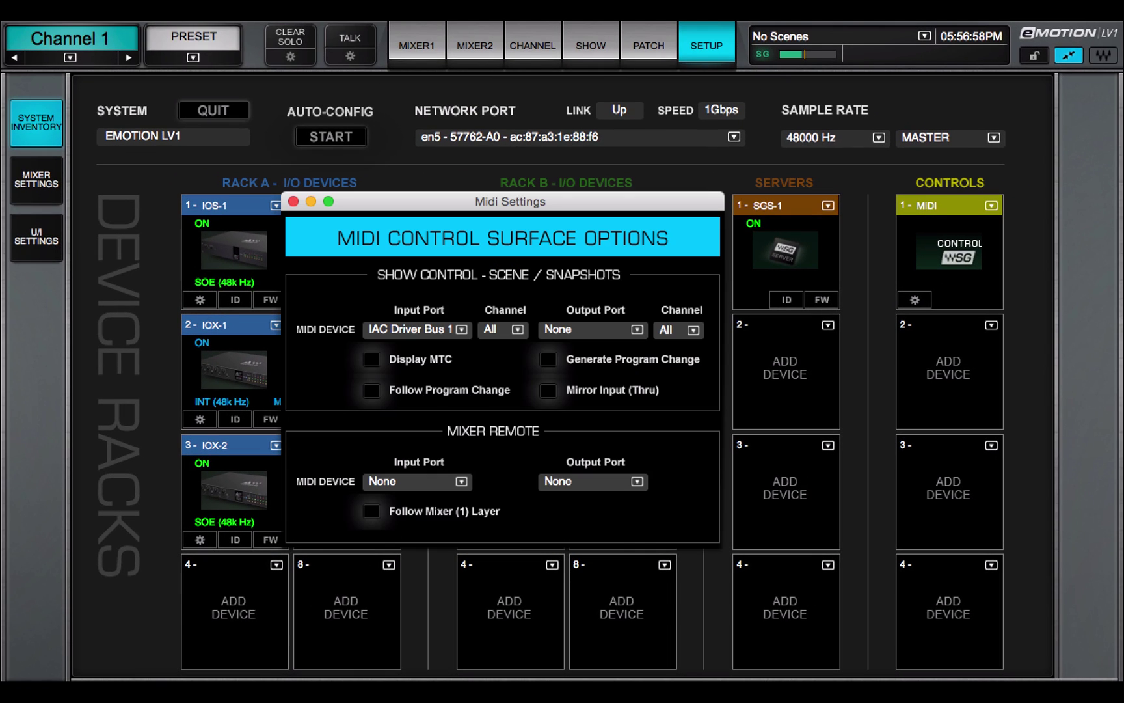
pyautogui.click(413, 329)
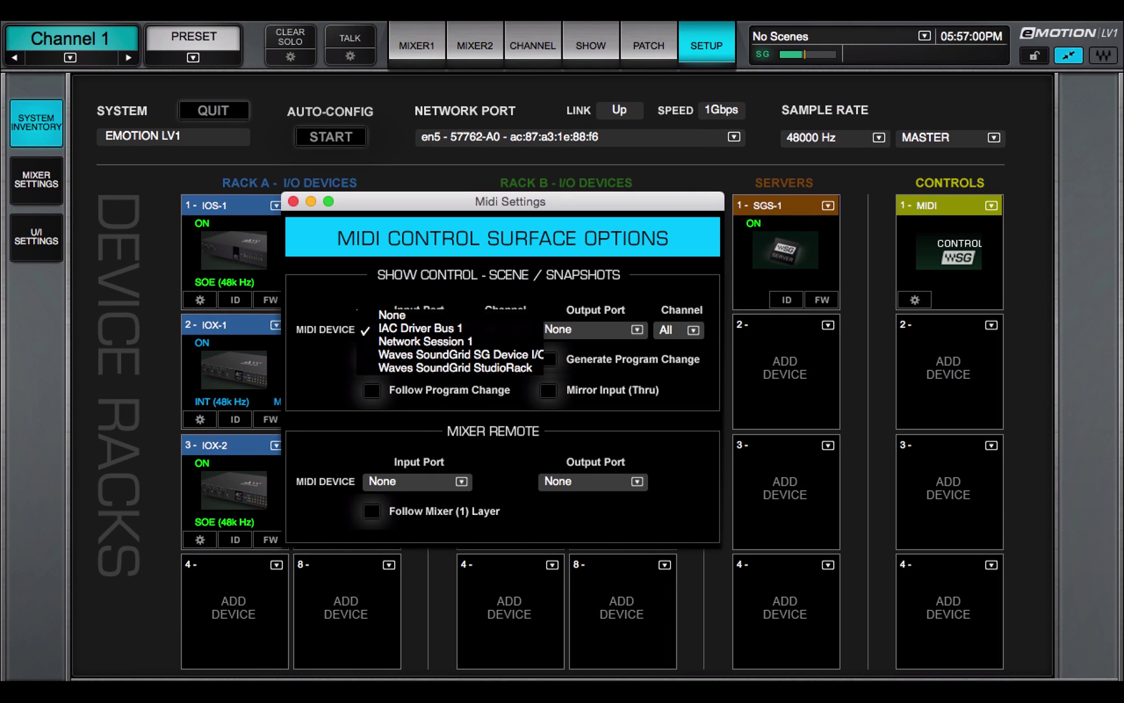
pyautogui.click(460, 354)
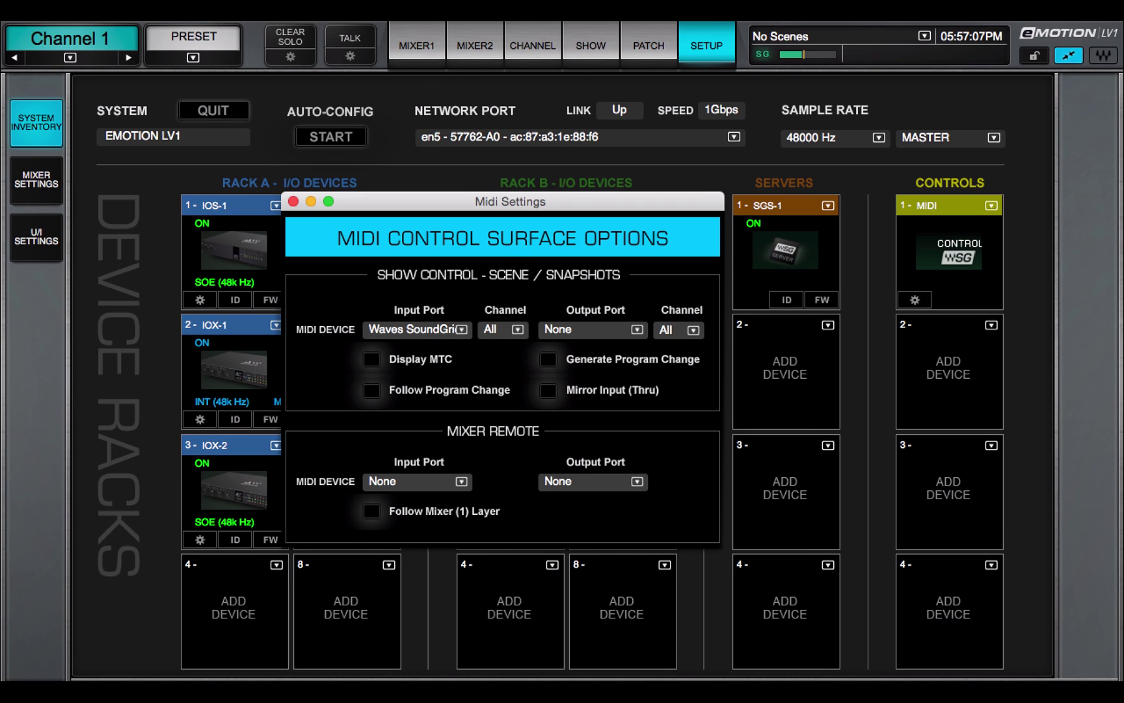
pyautogui.click(293, 201)
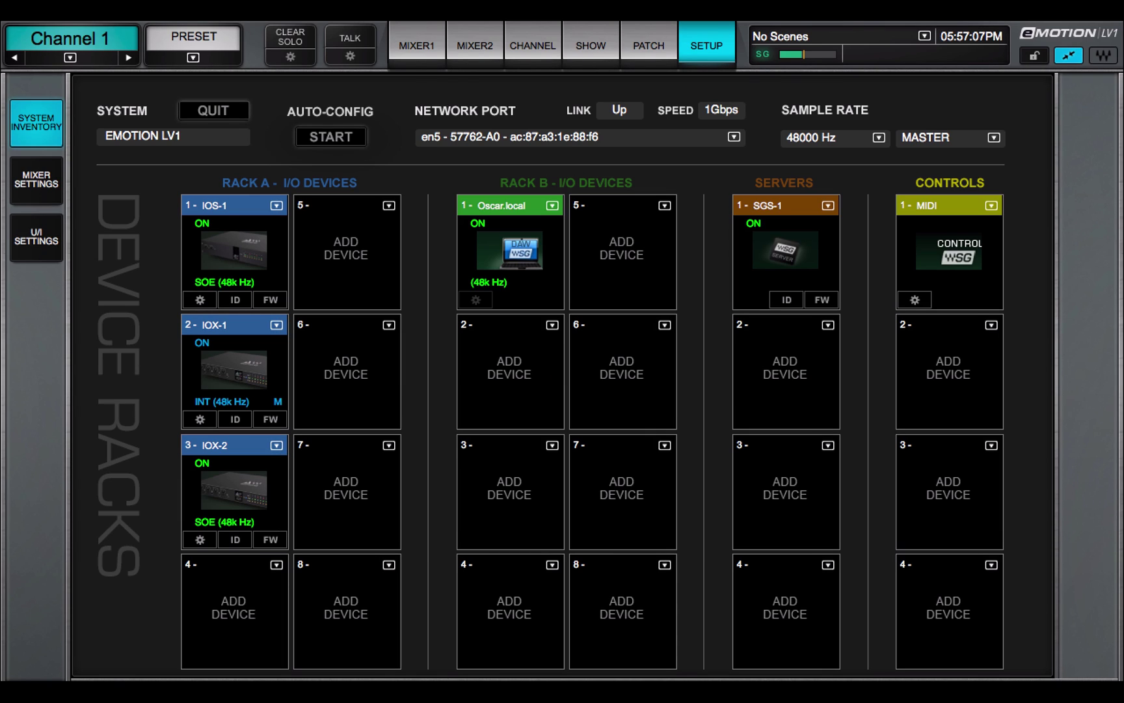
# Remove the IOX-2 device from slot 3 of Rack A.
pyautogui.click(277, 445)
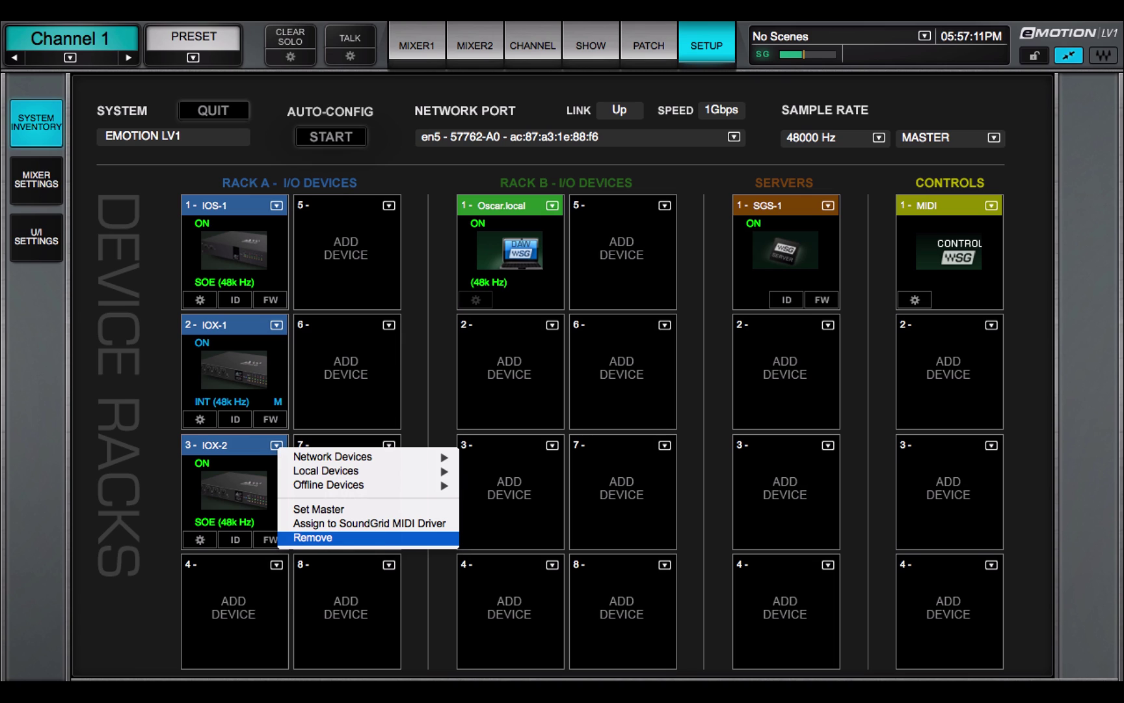
pyautogui.click(317, 538)
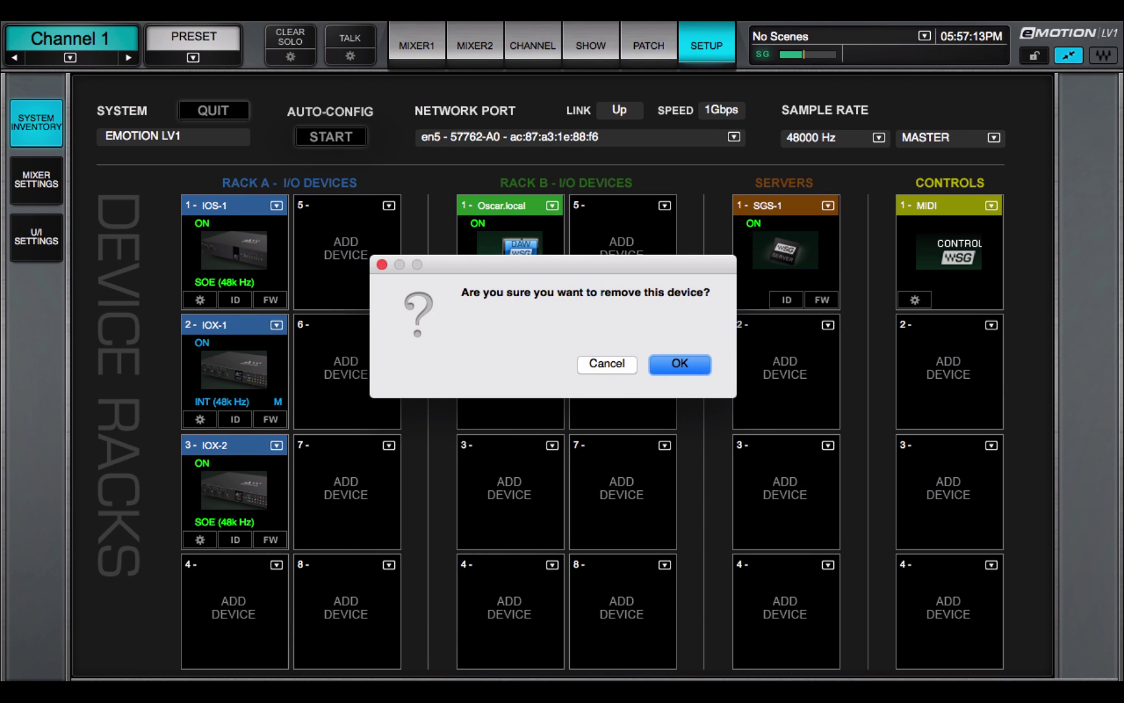
pyautogui.click(680, 363)
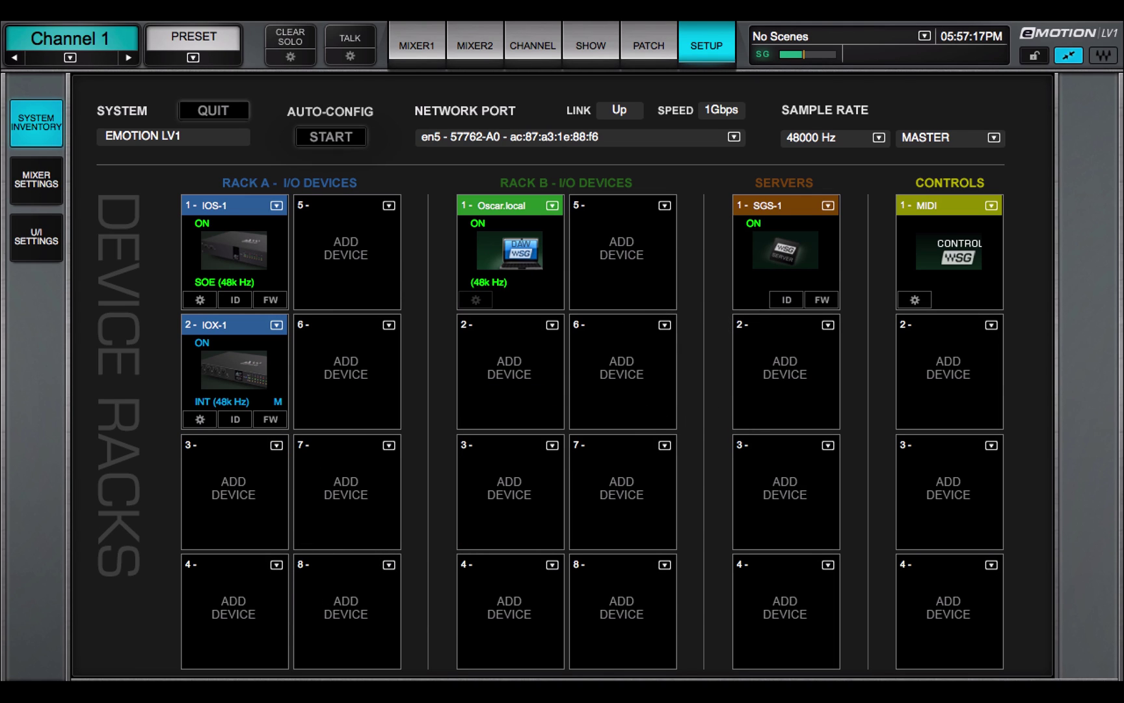
# Add two offline devices to Rack A: an MGO in slot 3 and an M in slot 4.
pyautogui.click(277, 446)
pyautogui.moveTo(332, 483)
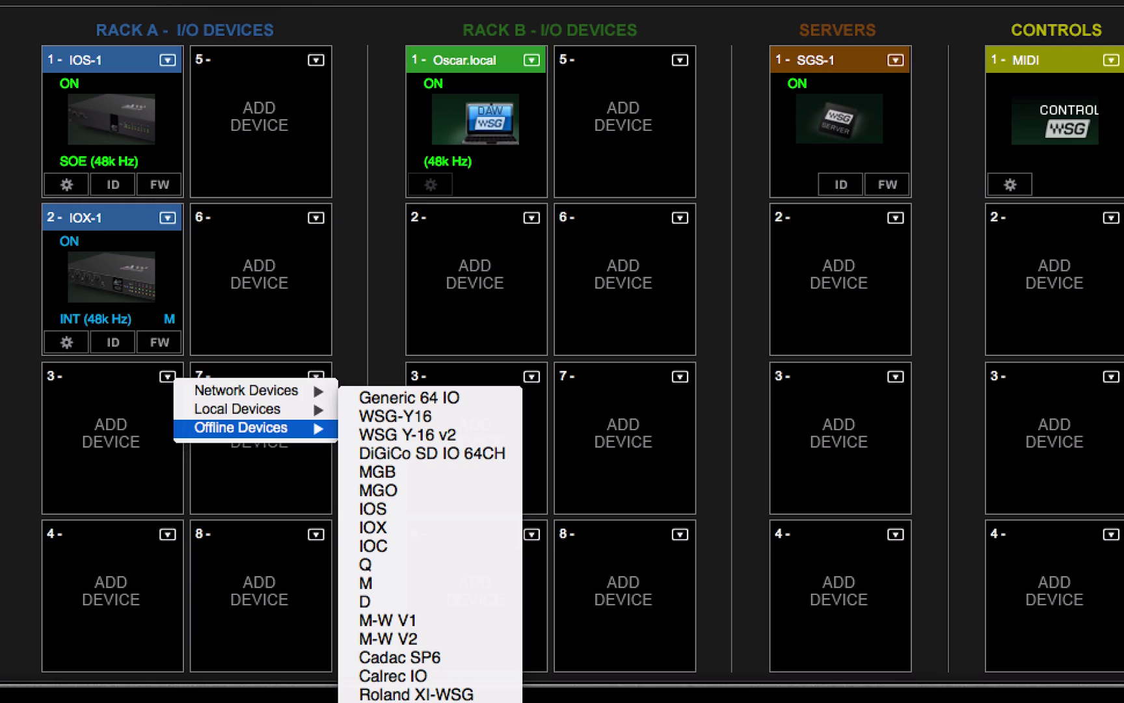
pyautogui.click(377, 490)
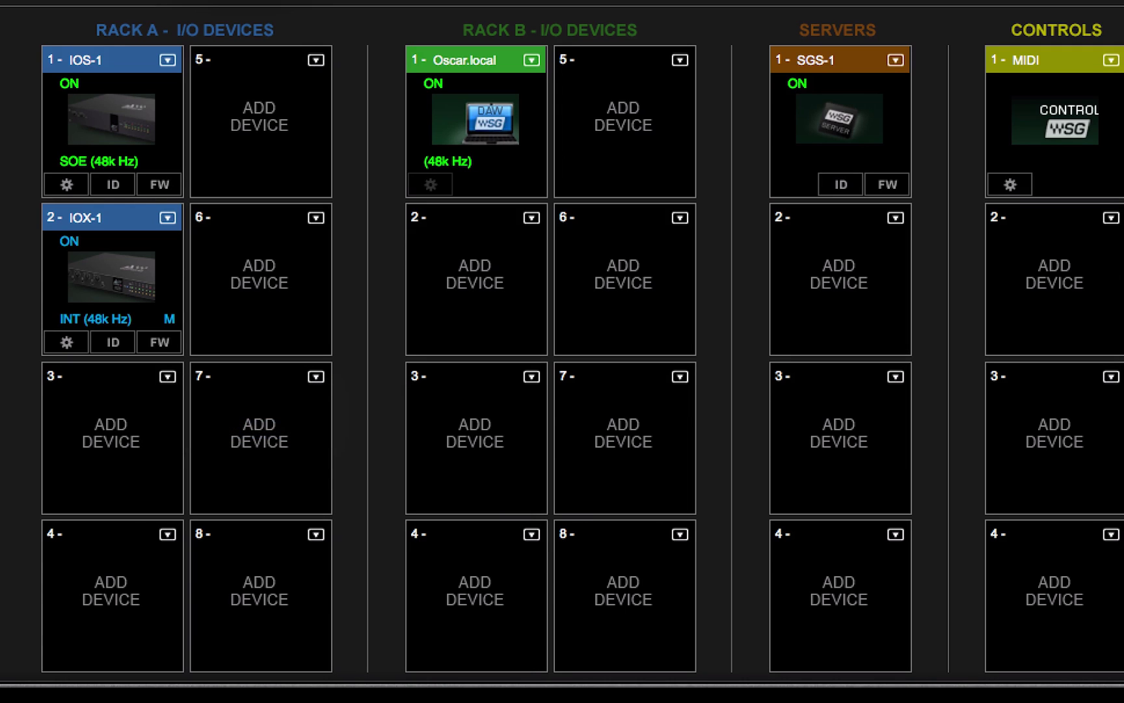
pyautogui.click(167, 533)
pyautogui.moveTo(241, 584)
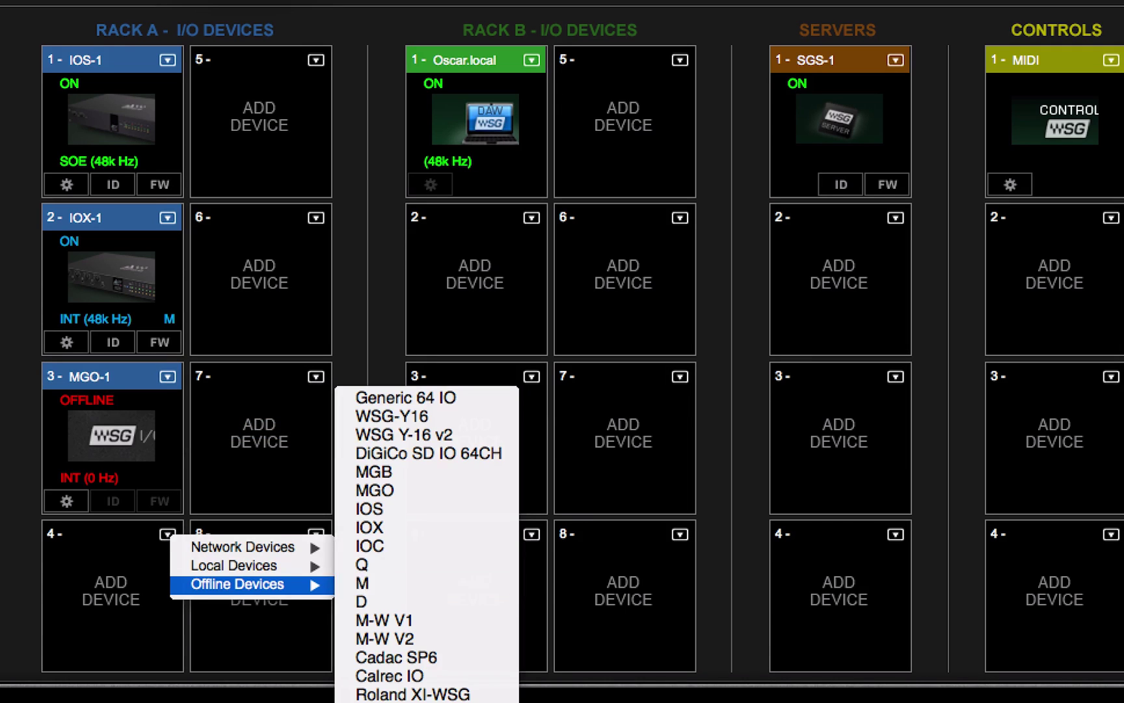
pyautogui.click(361, 584)
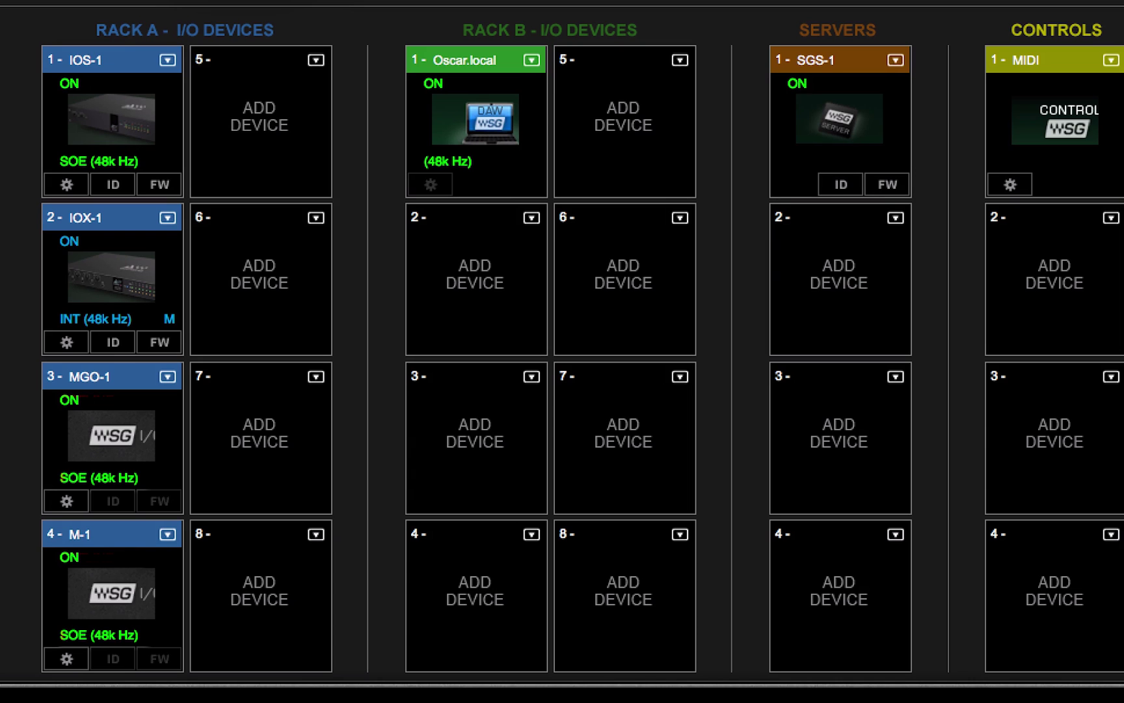
# Add the available waves.com network computer to slot 2 of Rack B and set it as main.
pyautogui.click(532, 217)
pyautogui.moveTo(605, 230)
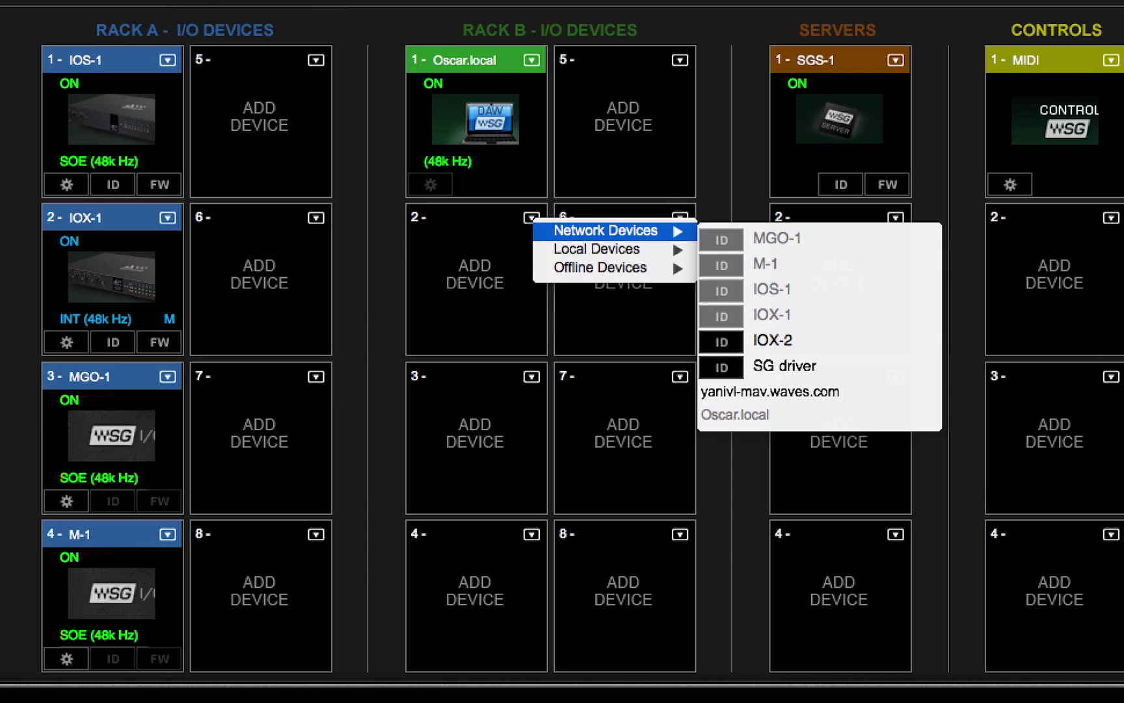
pyautogui.click(725, 391)
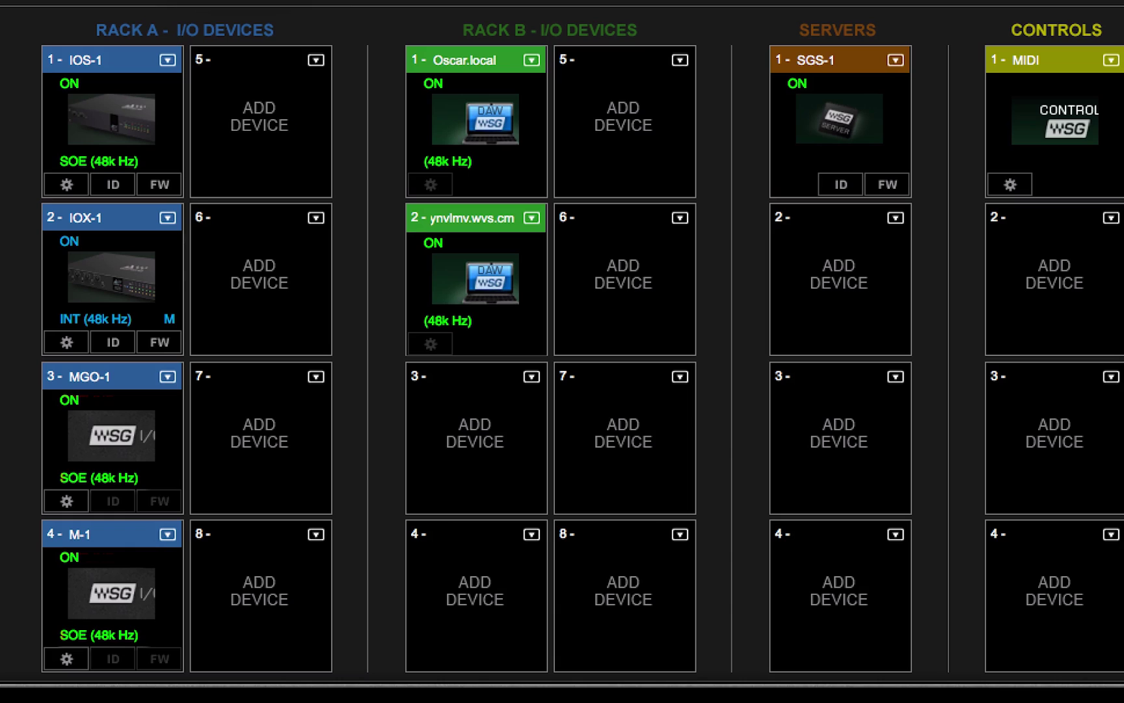
pyautogui.click(532, 217)
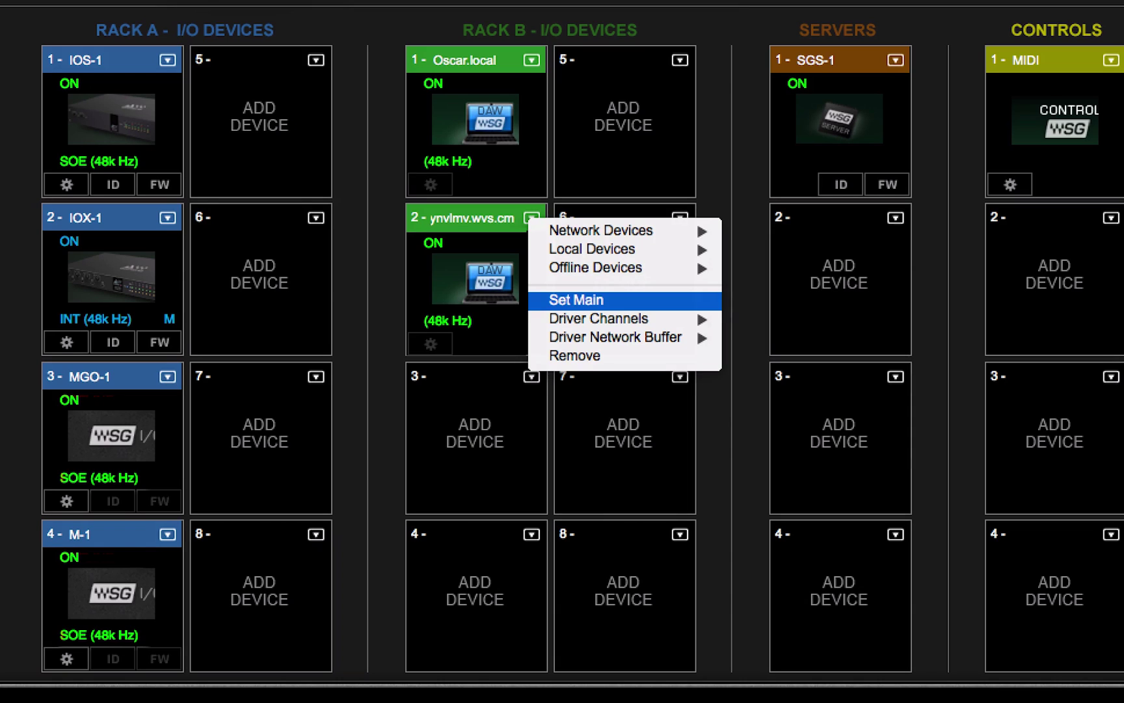
pyautogui.click(605, 298)
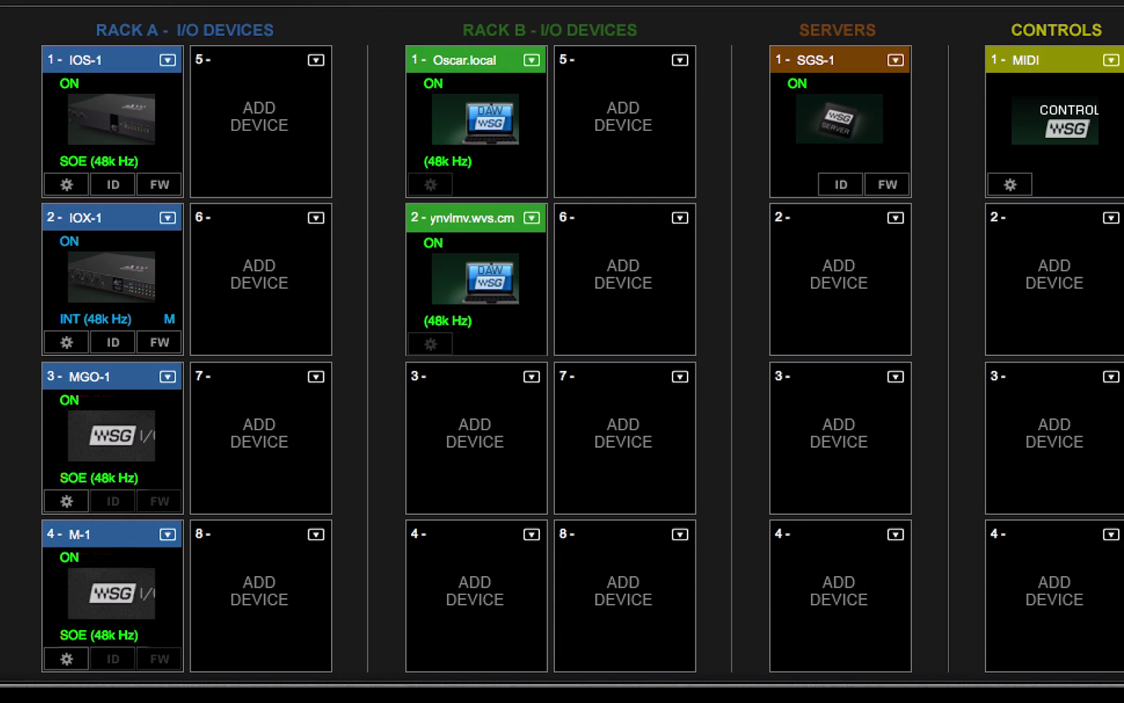
# For the computer in slot 1 of Rack B, set the driver channels to 32 and the driver network buffer to 144 / 3.0.
pyautogui.click(531, 60)
pyautogui.moveTo(623, 143)
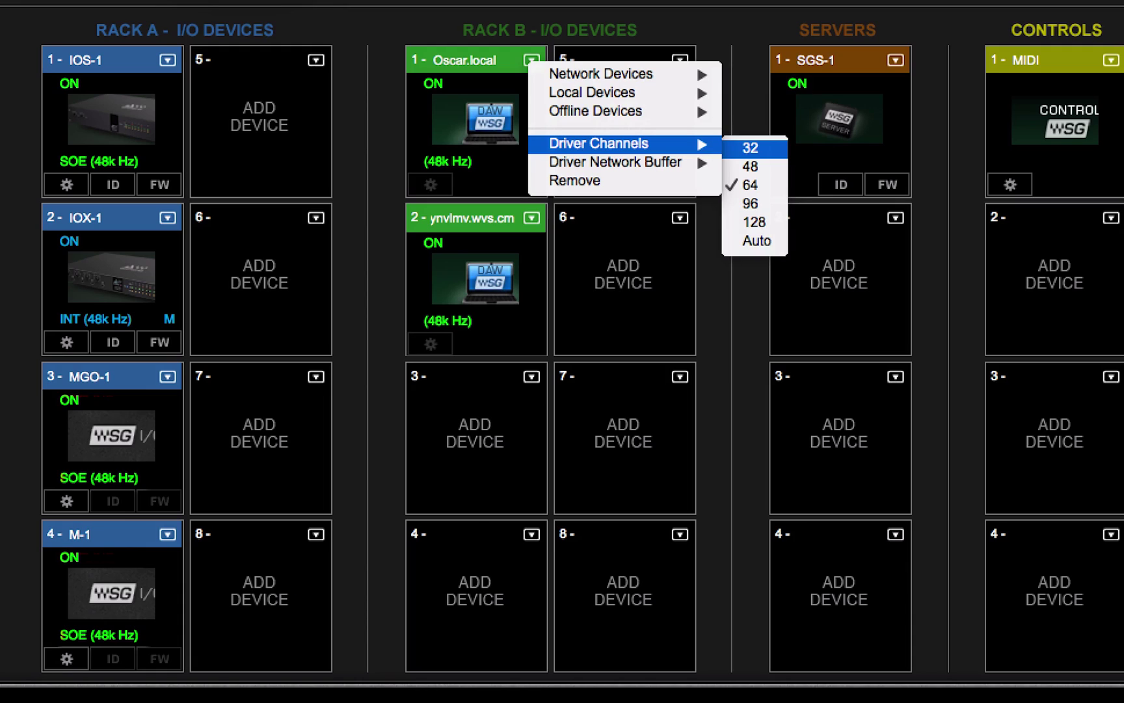
pyautogui.click(754, 148)
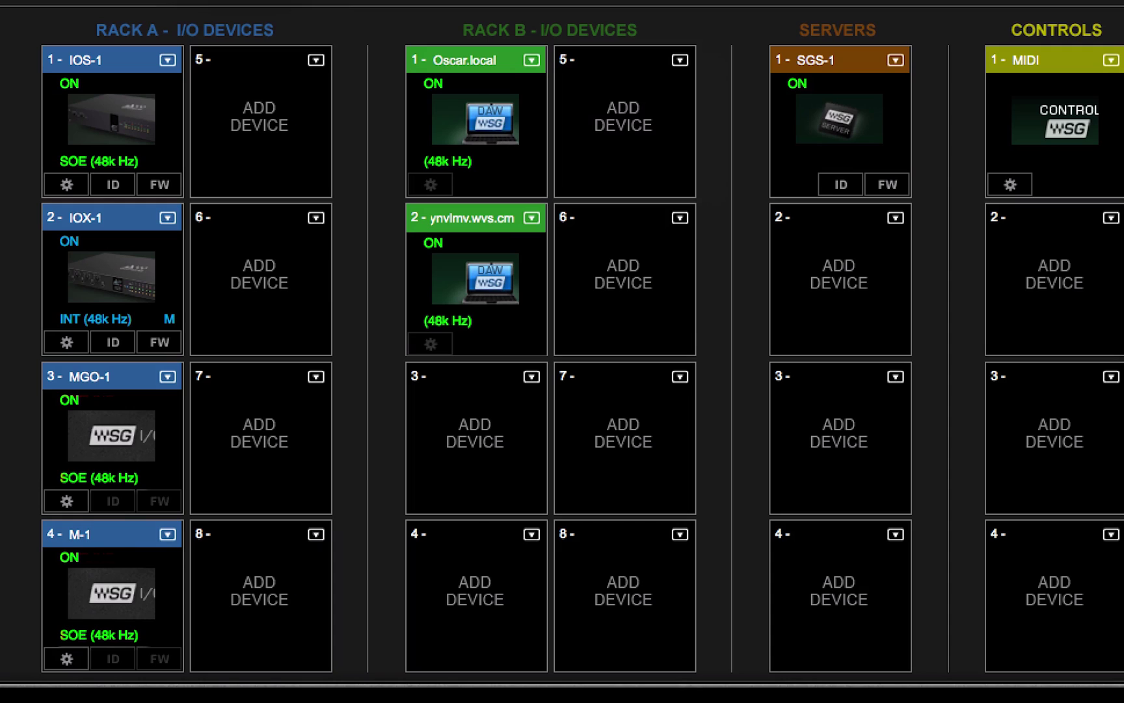
pyautogui.click(533, 60)
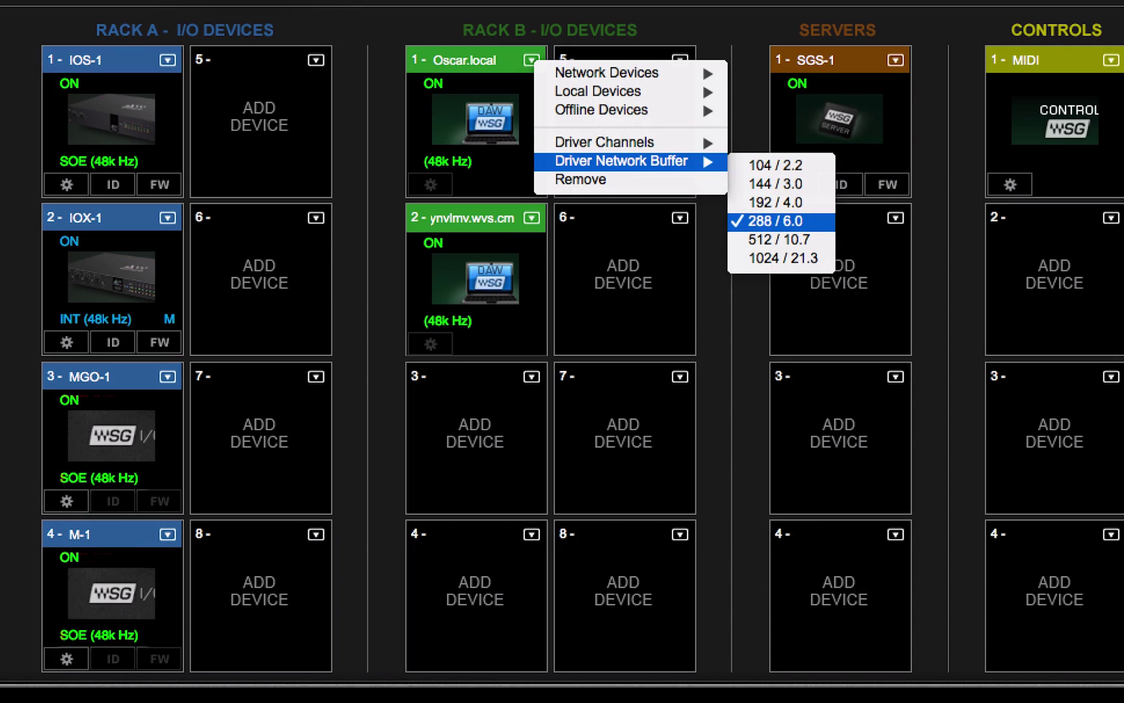
pyautogui.press('Up')
pyautogui.press('Up')
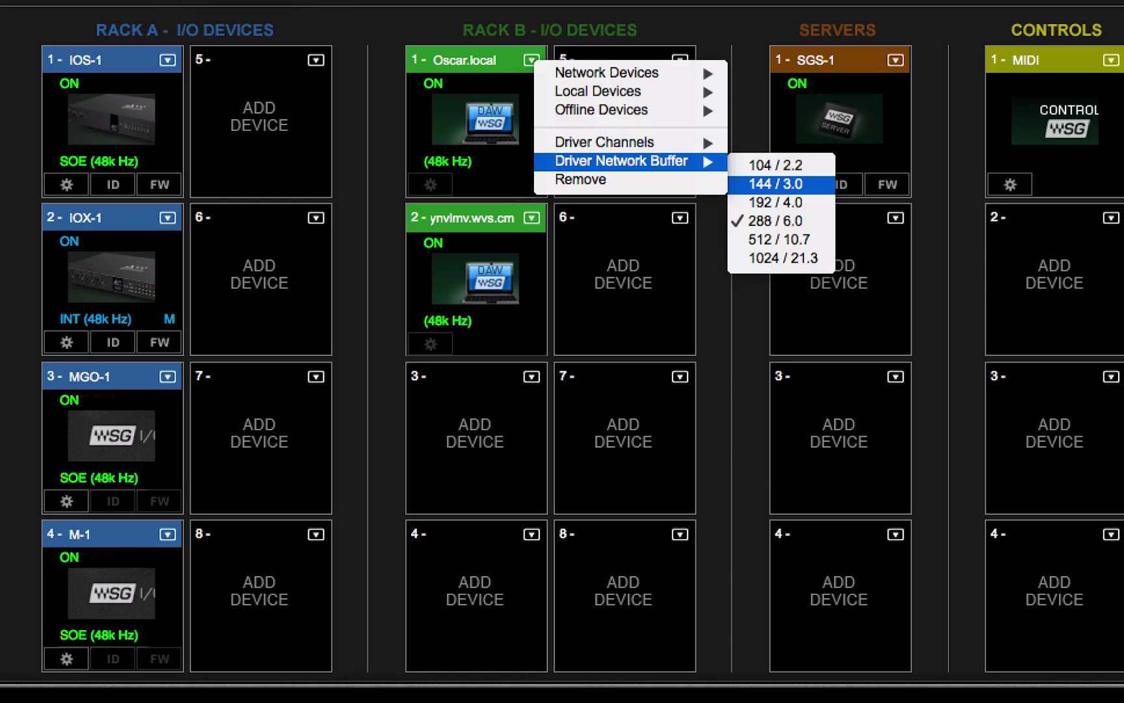
pyautogui.press('Return')
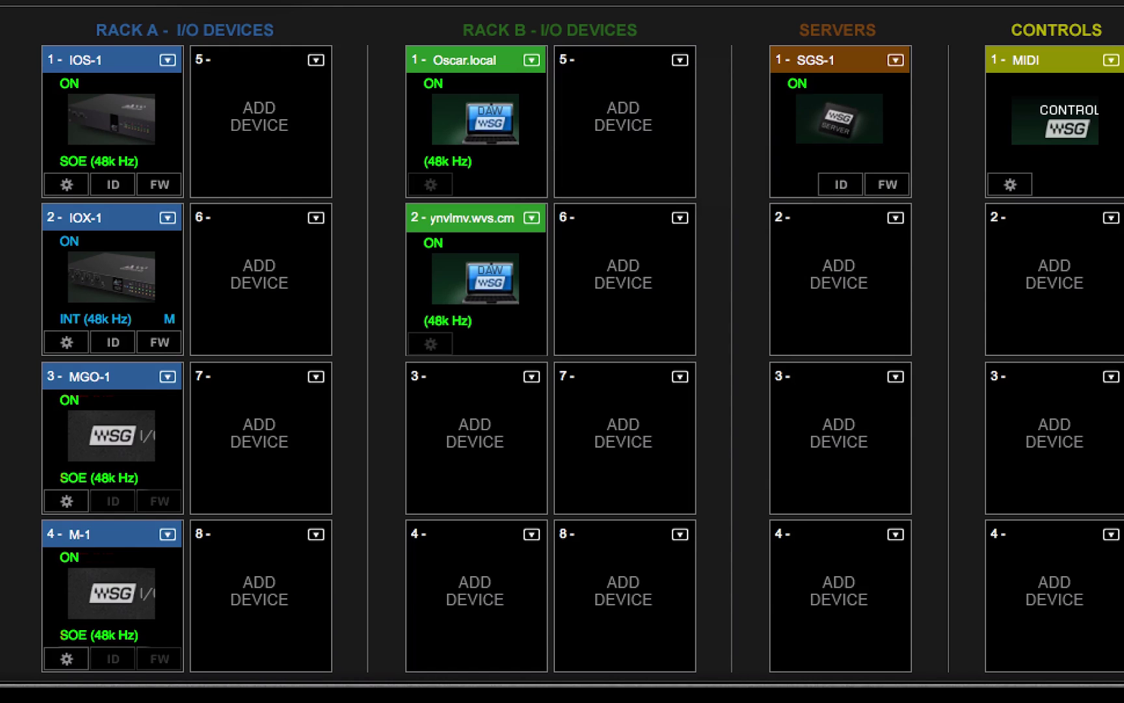